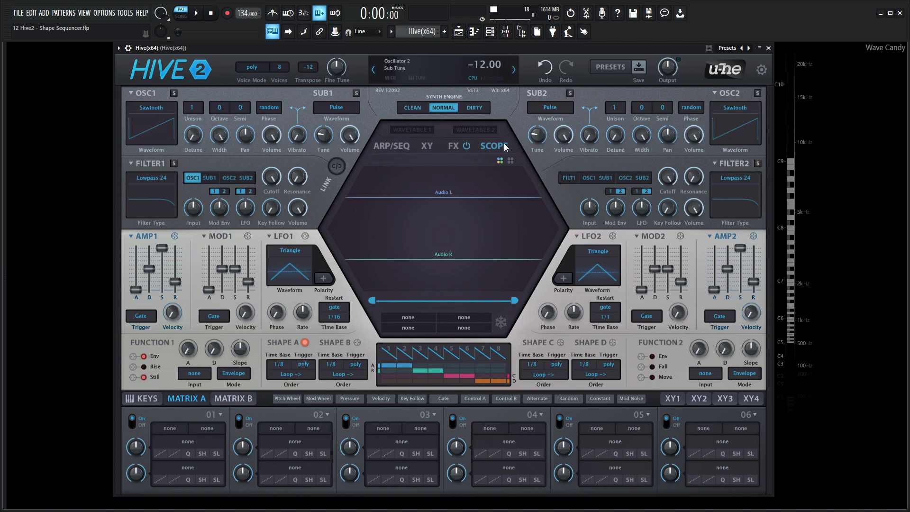
# Bring a Shape A step into the segment editor, showing its single falling ramp.
pyautogui.click(456, 71)
pyautogui.click(388, 353)
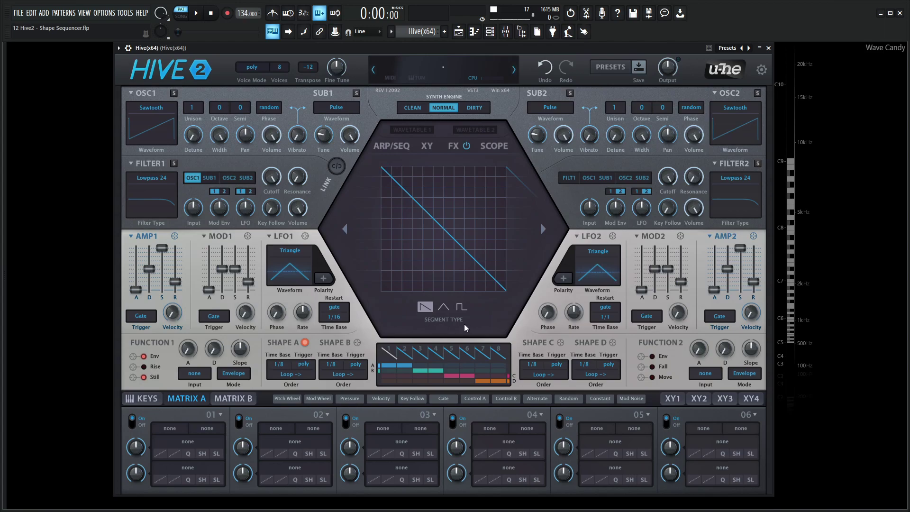
pyautogui.moveTo(397, 183)
pyautogui.click(444, 307)
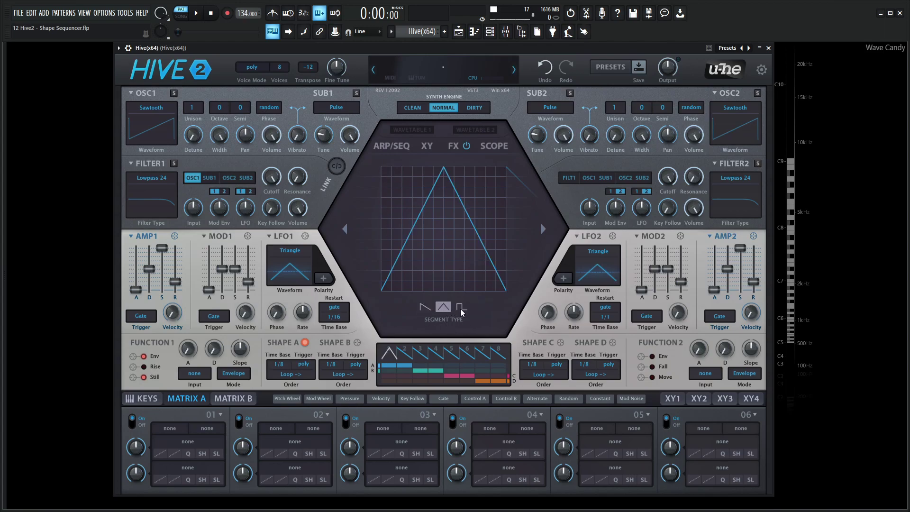
pyautogui.click(461, 308)
pyautogui.rightClick(439, 215)
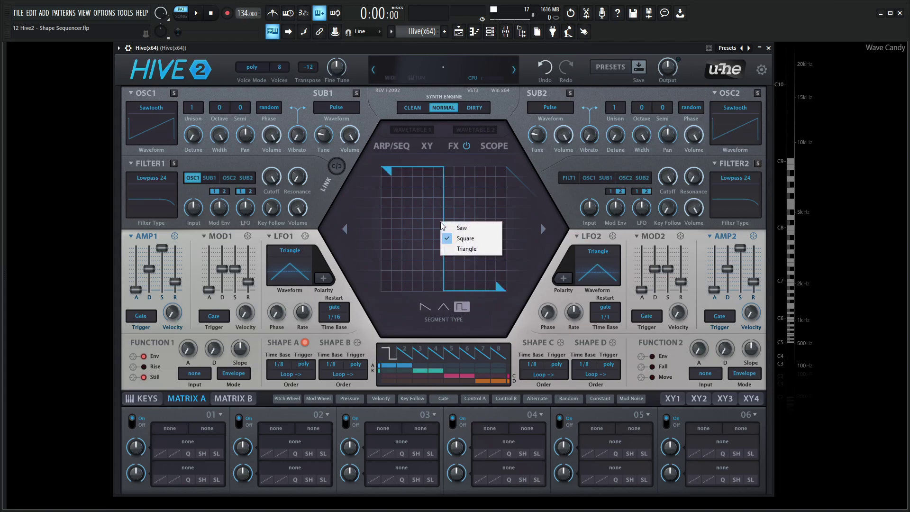
pyautogui.click(462, 228)
pyautogui.rightClick(446, 218)
pyautogui.click(466, 249)
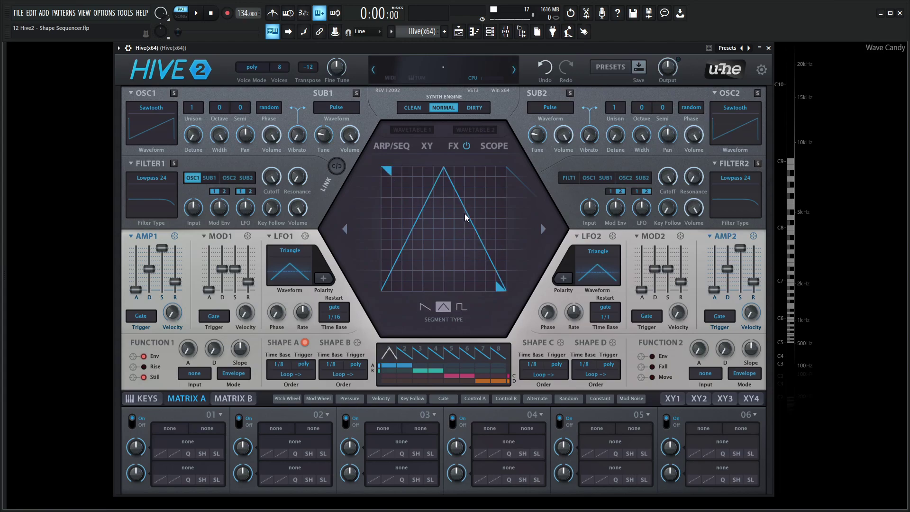
pyautogui.rightClick(464, 214)
pyautogui.click(484, 221)
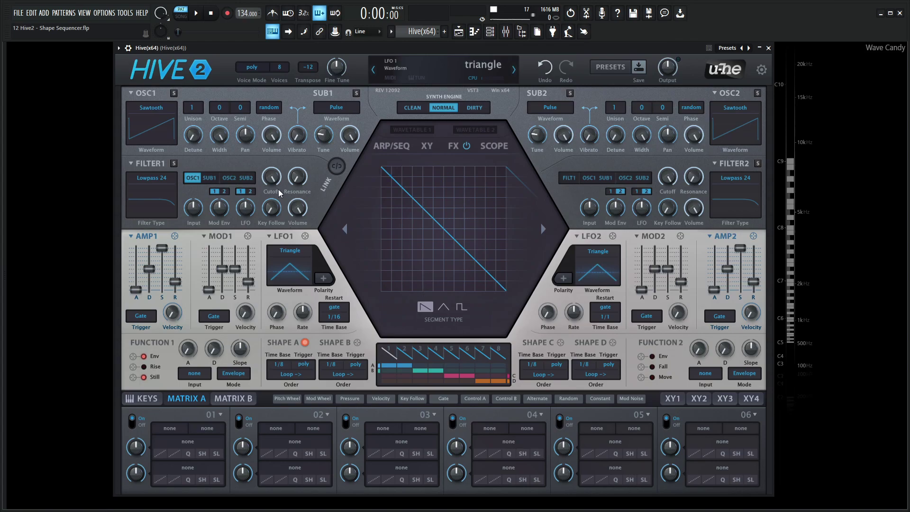
# Raise Filter 1 cutoff and route Shape A to modulate it, auditioning with a note.
pyautogui.moveTo(271, 177); pyautogui.dragTo(272, 171)
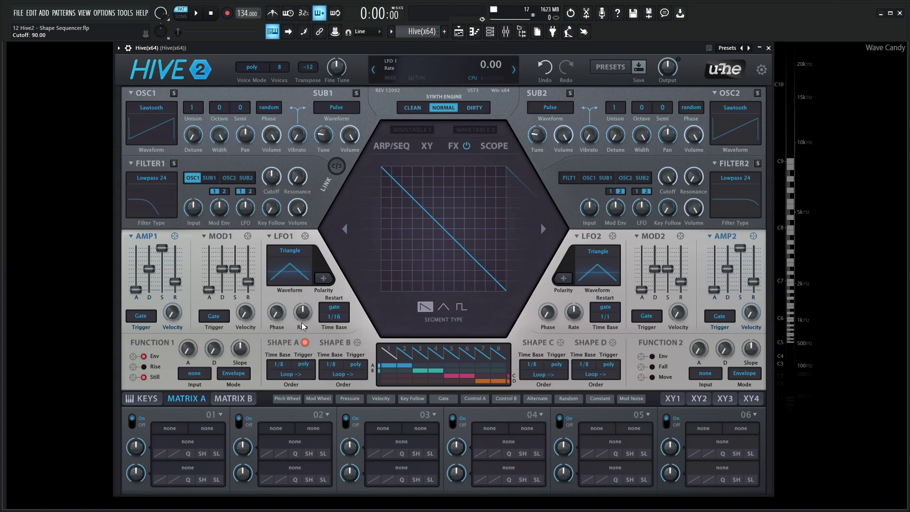
pyautogui.moveTo(305, 342); pyautogui.dragTo(271, 178)
pyautogui.press('z')
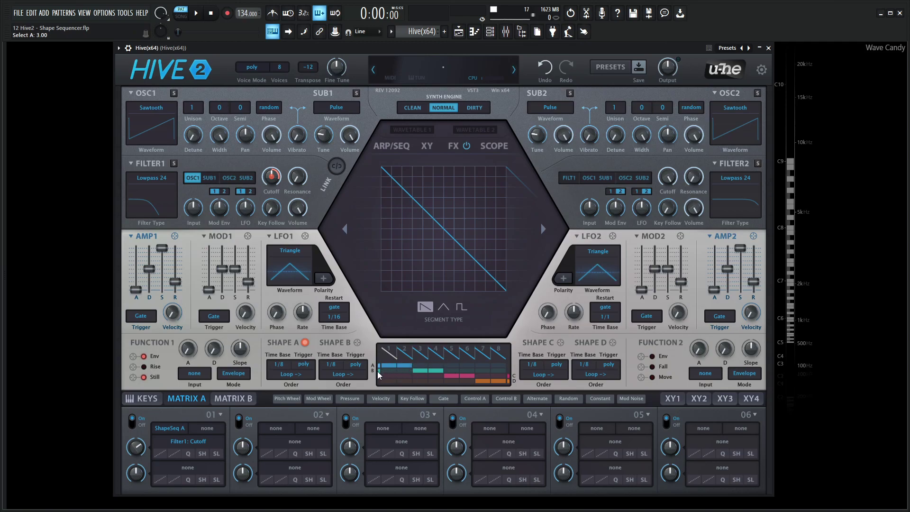
# Adjust how many steps Shape B and Shape A use in the sequencer strip.
pyautogui.moveTo(430, 371); pyautogui.dragTo(454, 372)
pyautogui.moveTo(418, 366)
pyautogui.mouseDown()
pyautogui.moveTo(455, 366)
pyautogui.moveTo(418, 366)
pyautogui.mouseUp()
# Bend the first Shape A step into a steep curve, audition it, and move to the next step.
pyautogui.moveTo(438, 229); pyautogui.dragTo(389, 305)
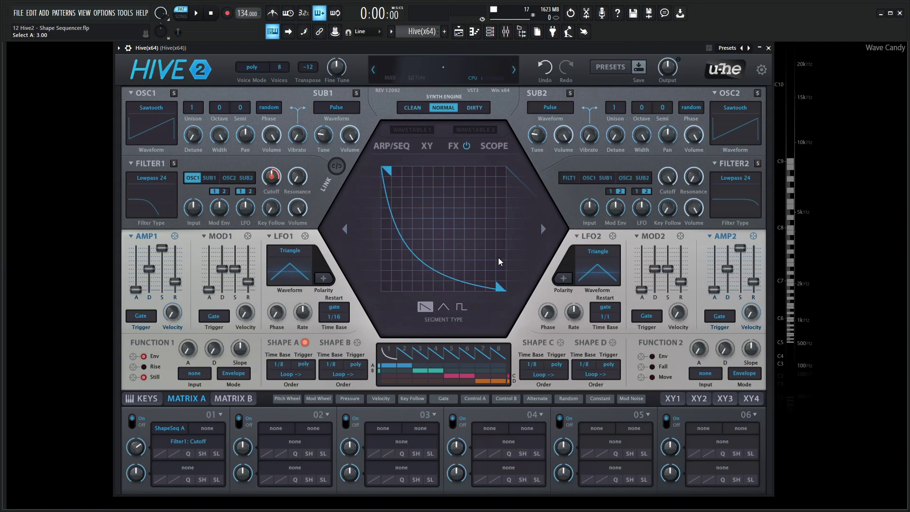
pyautogui.press('space')
pyautogui.click(421, 353)
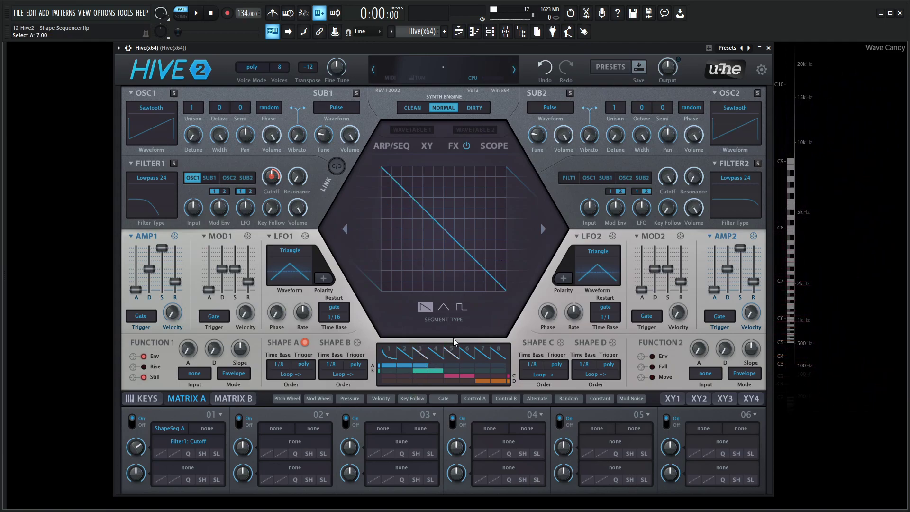
# Make the second step repeat its falling ramp twice and bow both ramps into outward curves.
pyautogui.click(438, 234)
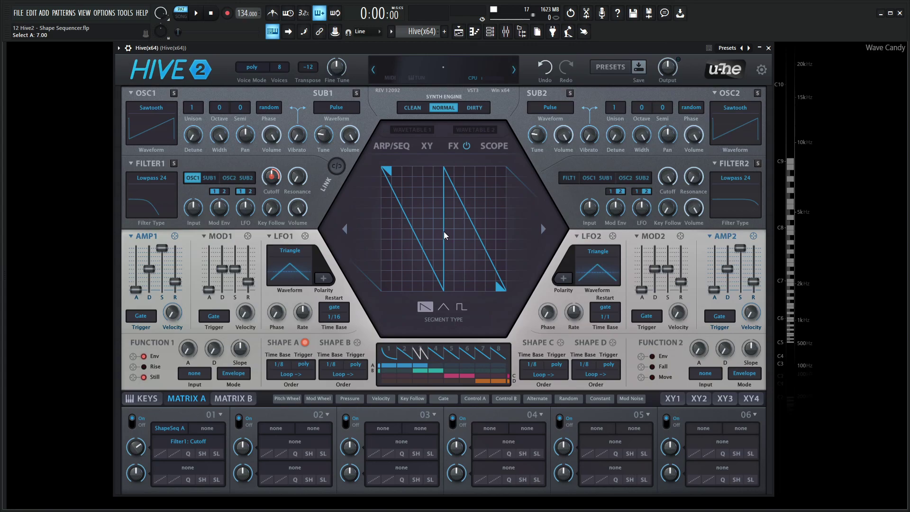
pyautogui.press('e')
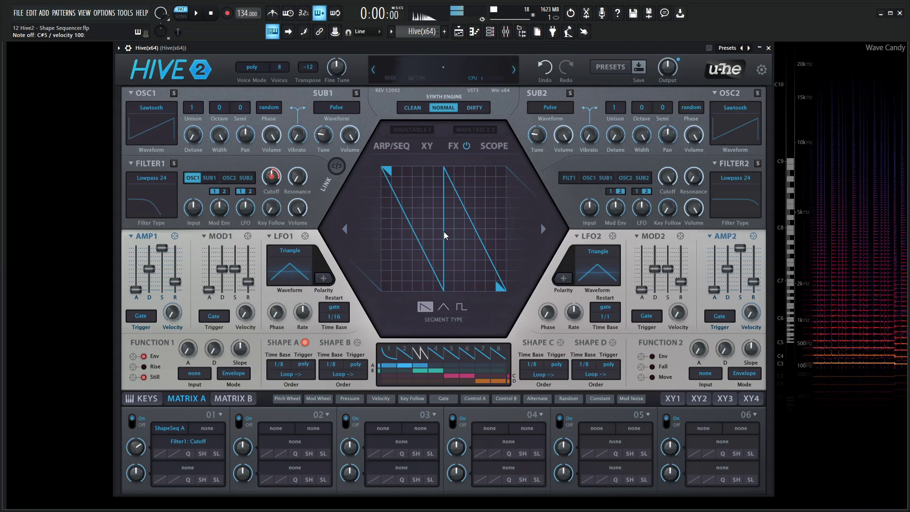
pyautogui.press('m')
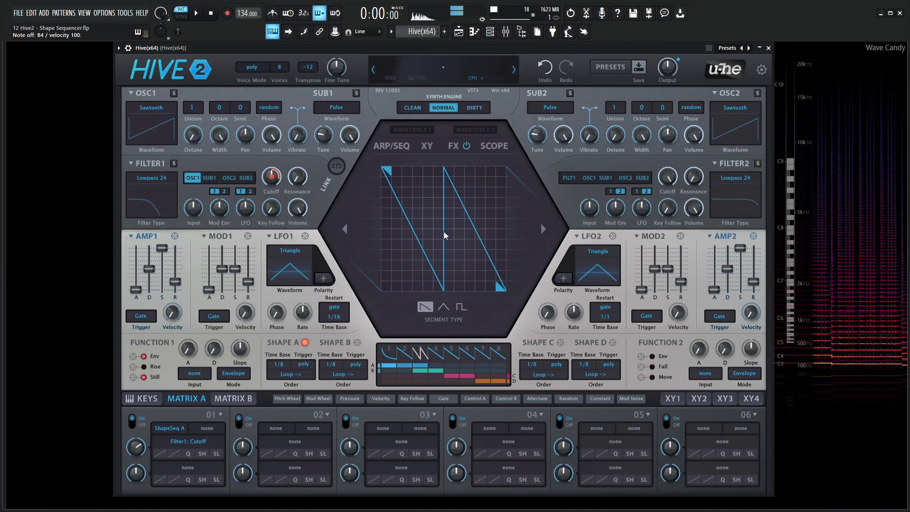
pyautogui.press('h')
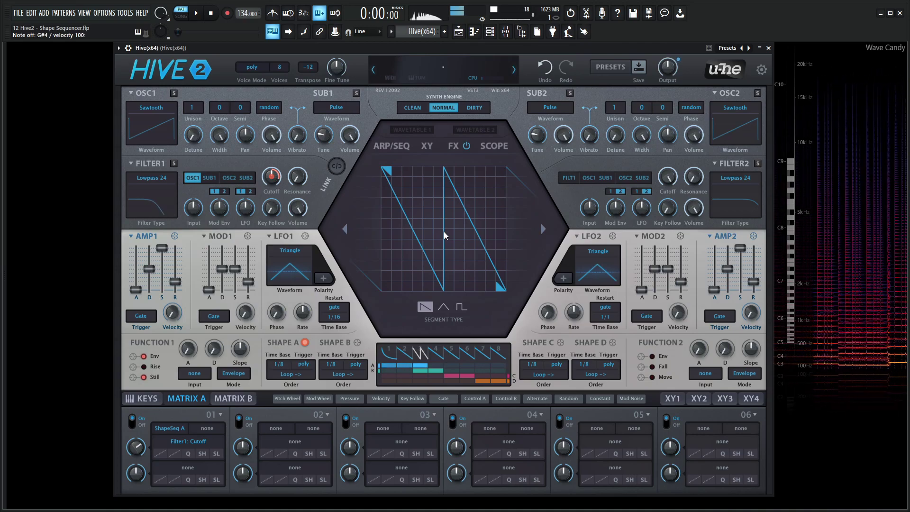
pyautogui.press('o')
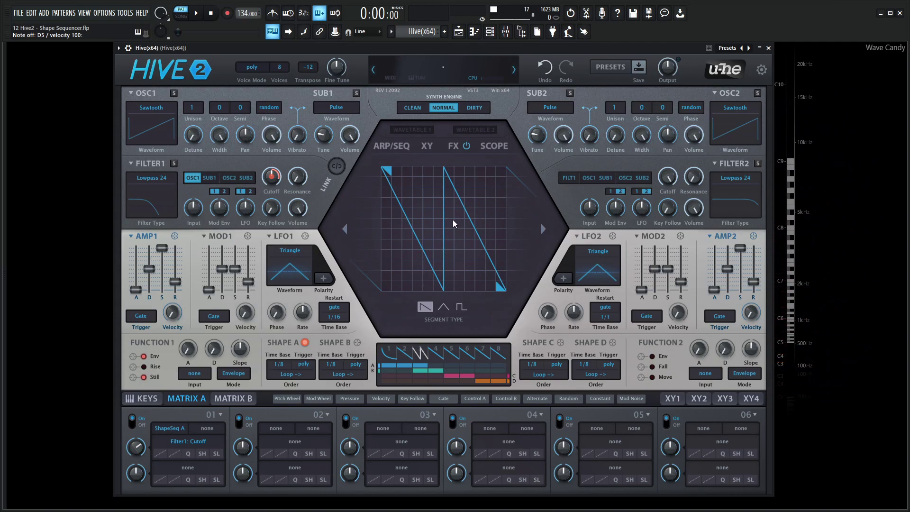
pyautogui.moveTo(458, 233)
pyautogui.mouseDown()
pyautogui.moveTo(468, 160)
pyautogui.moveTo(451, 217)
pyautogui.mouseUp()
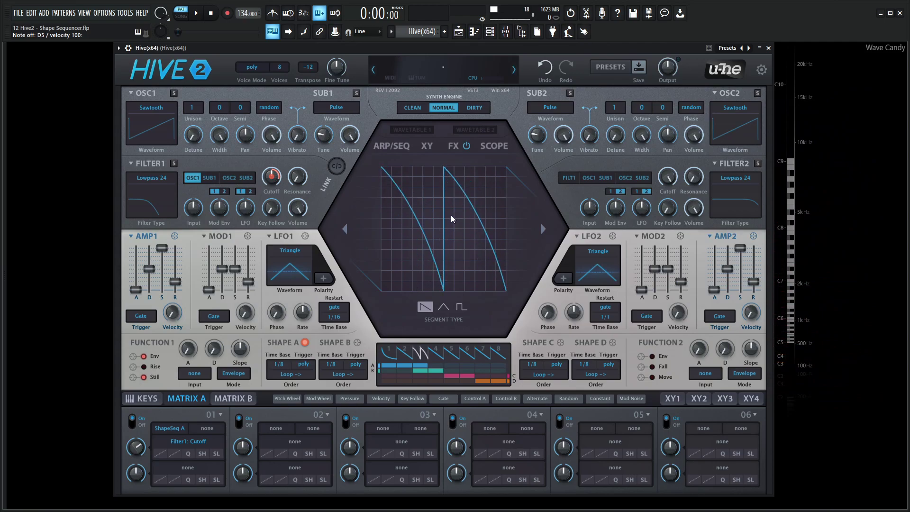
# Try moving another step's endpoints toward a rising diagonal, then undo the change.
pyautogui.click(406, 355)
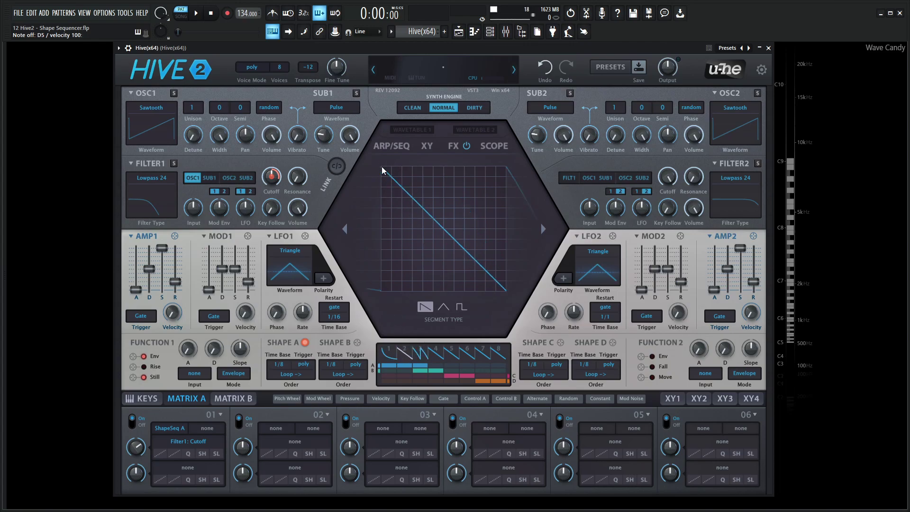
pyautogui.moveTo(387, 170); pyautogui.dragTo(384, 231)
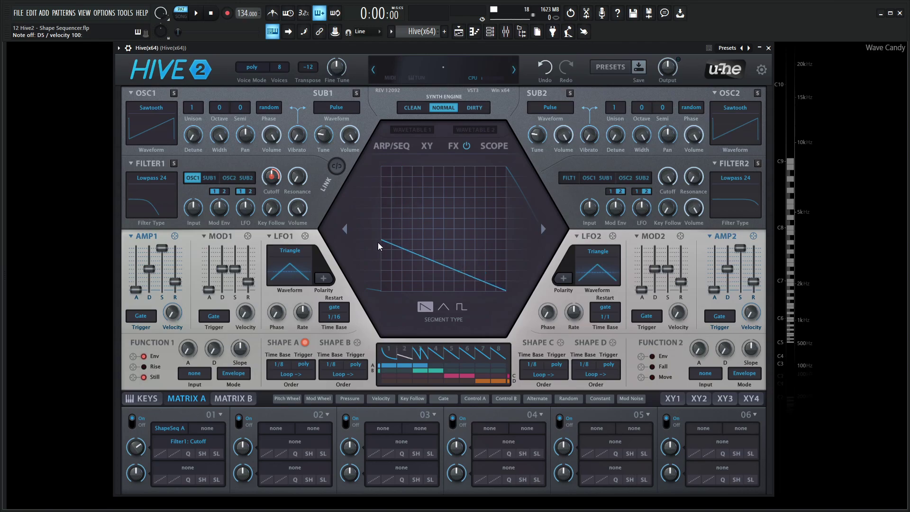
pyautogui.moveTo(503, 287); pyautogui.dragTo(494, 193)
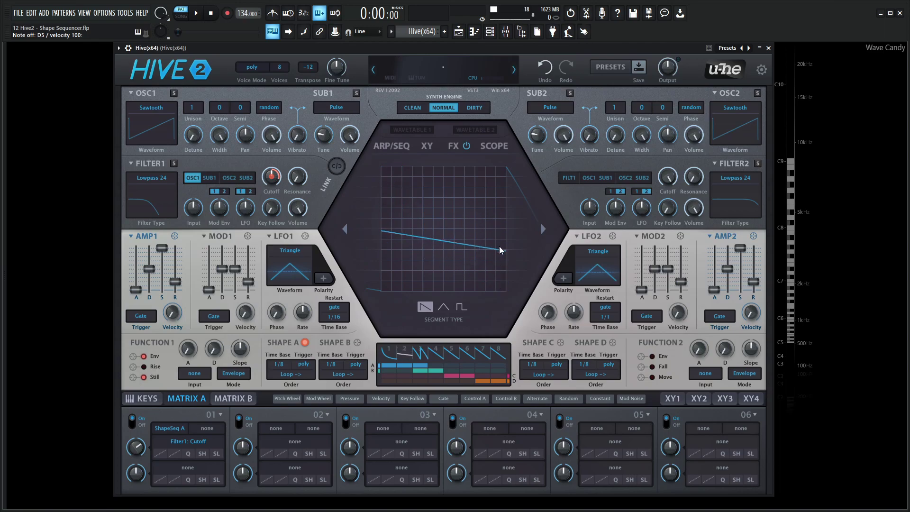
pyautogui.hotkey('ctrl', 'z')
pyautogui.hotkey('ctrl', 'z')
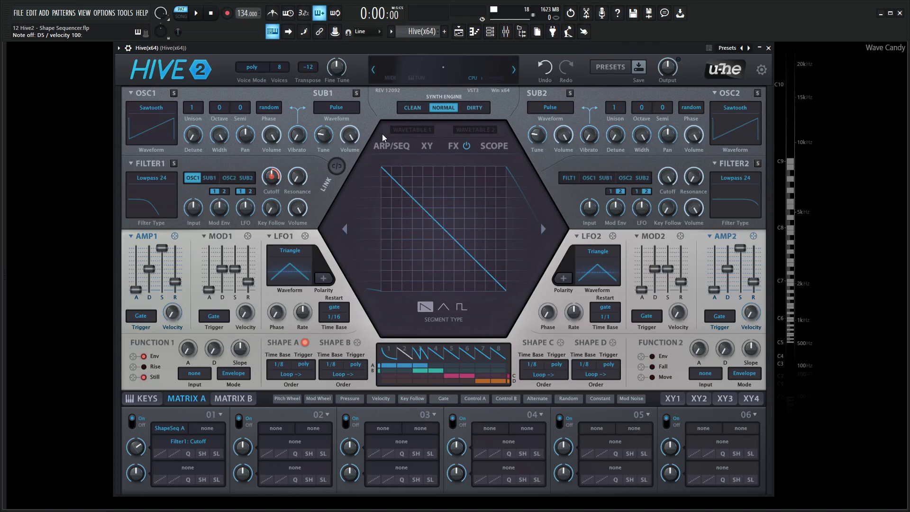
# Reshape the step's endpoints again, ending back on a falling line, and pick another step.
pyautogui.moveTo(501, 289); pyautogui.dragTo(503, 171)
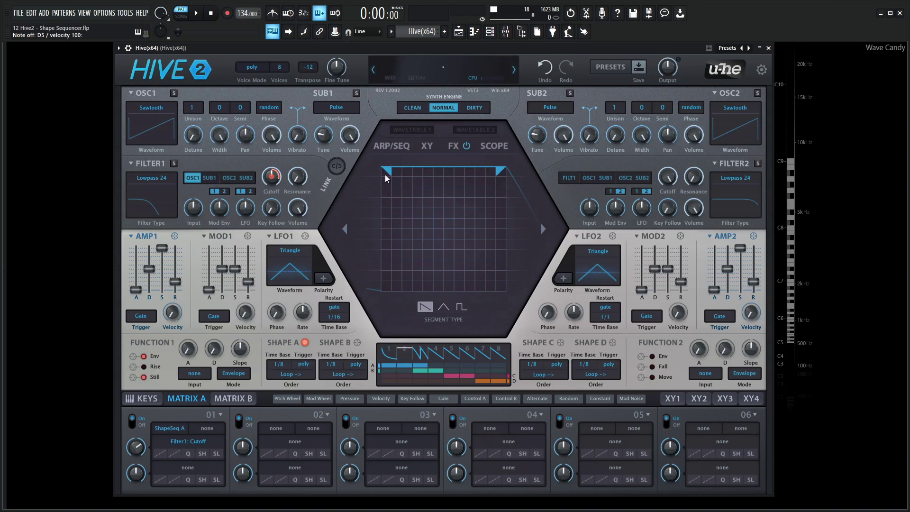
pyautogui.moveTo(385, 172)
pyautogui.mouseDown()
pyautogui.moveTo(384, 288)
pyautogui.moveTo(389, 150)
pyautogui.mouseUp()
pyautogui.moveTo(503, 171); pyautogui.dragTo(505, 288)
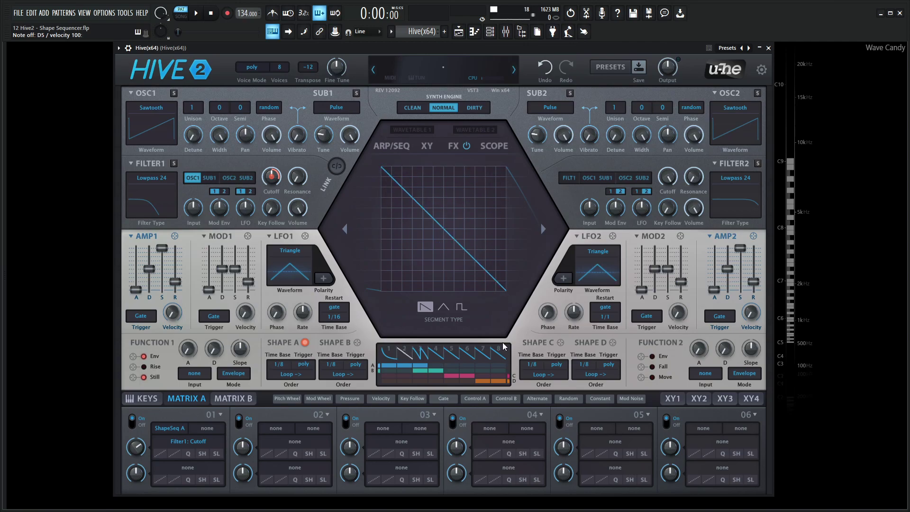
pyautogui.click(407, 355)
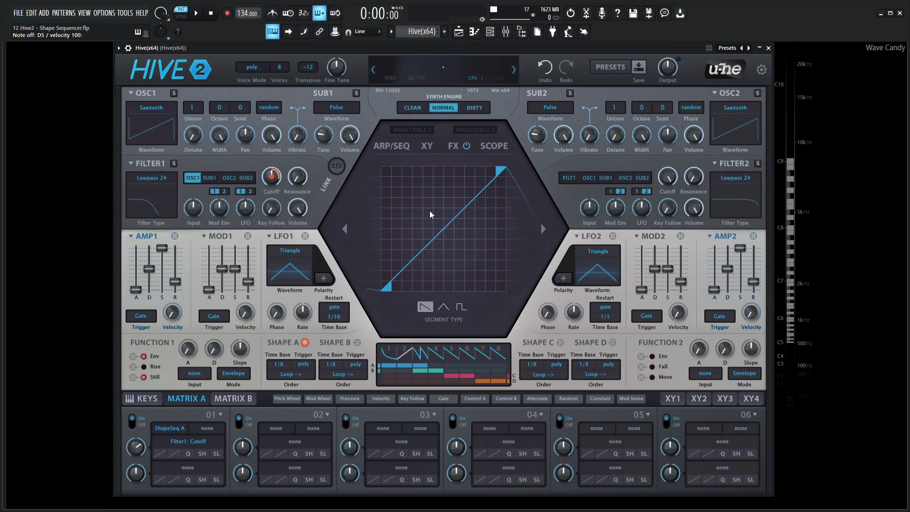
# Select a falling Shape A step and audition the modulation with a few notes.
pyautogui.click(406, 355)
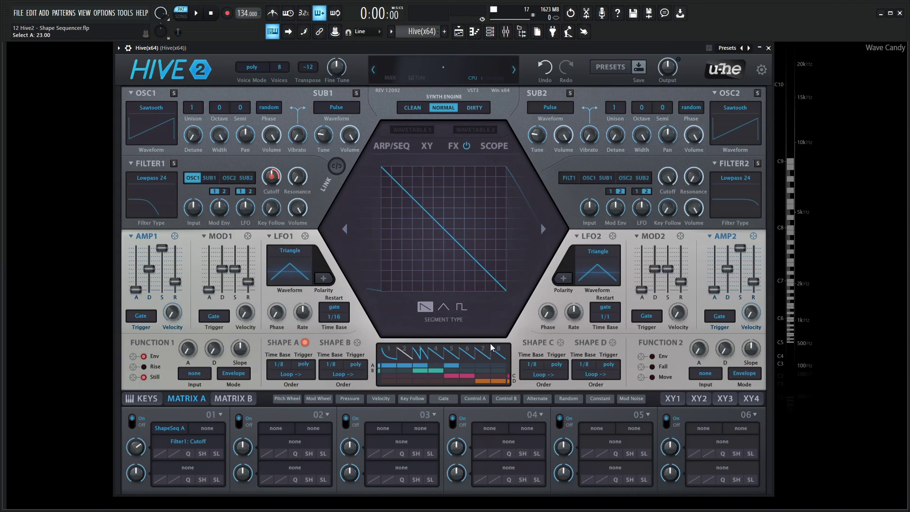
pyautogui.press('t')
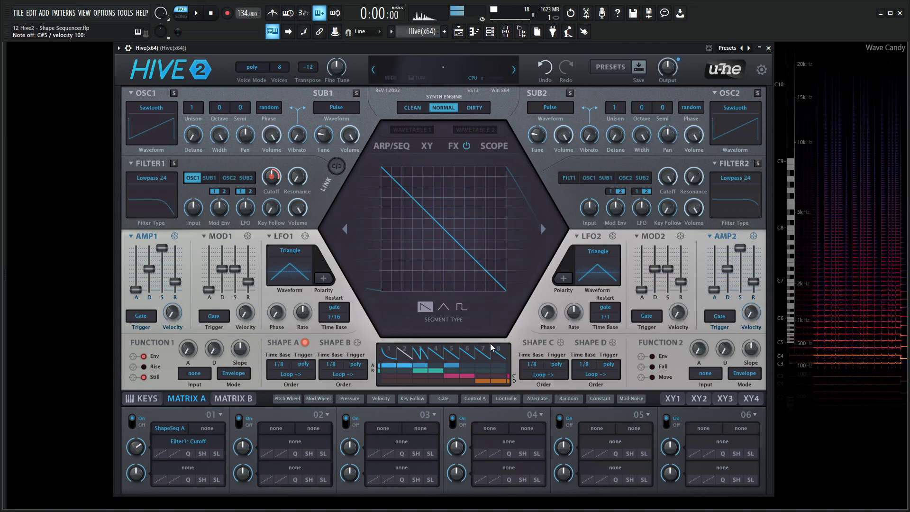
pyautogui.press('y')
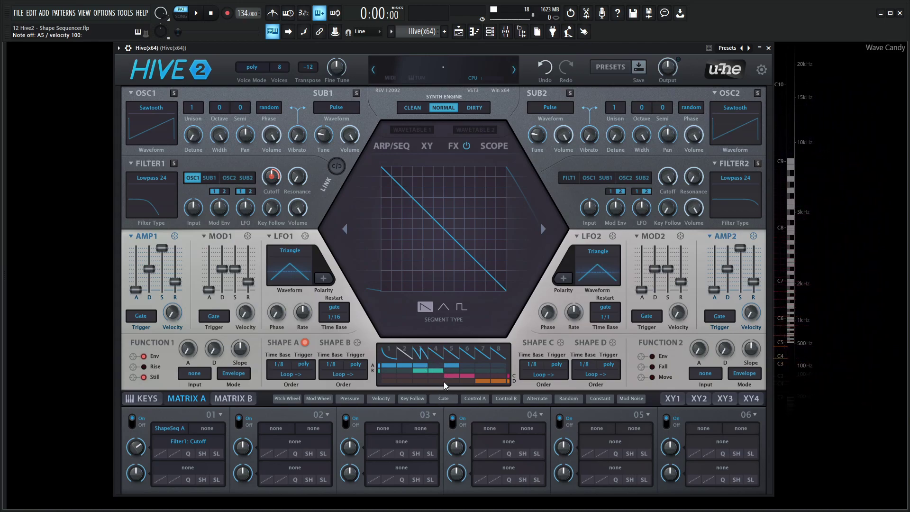
# Extend Shape B's lane across more steps and start assigning Shape B as a mod source.
pyautogui.moveTo(429, 370); pyautogui.dragTo(462, 370)
pyautogui.moveTo(358, 343); pyautogui.dragTo(341, 355)
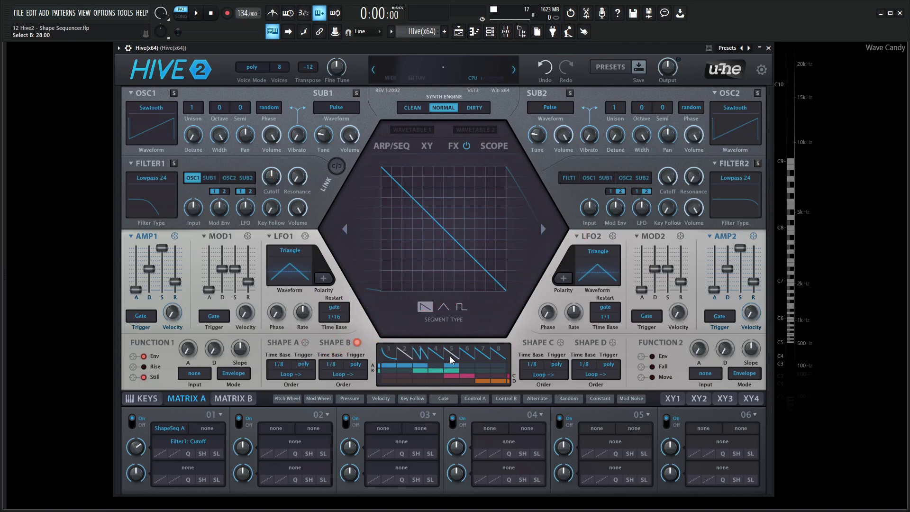
pyautogui.press('y')
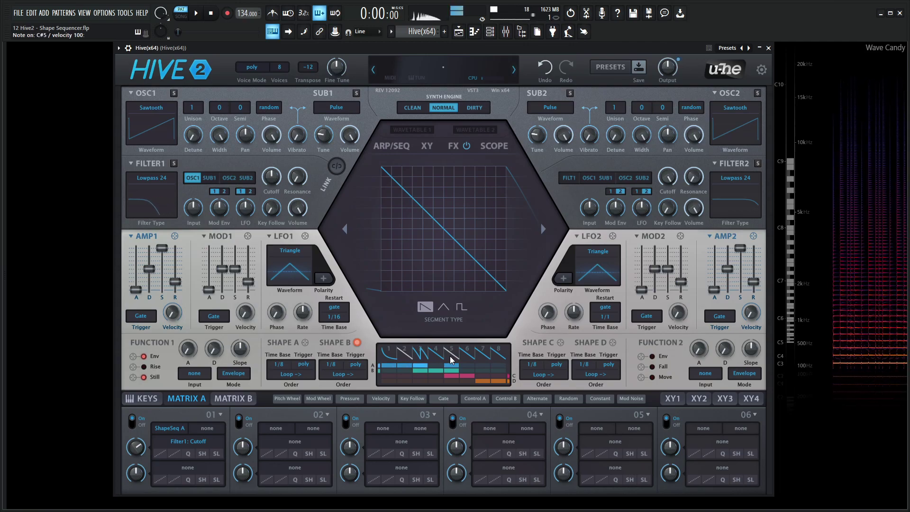
pyautogui.press('y')
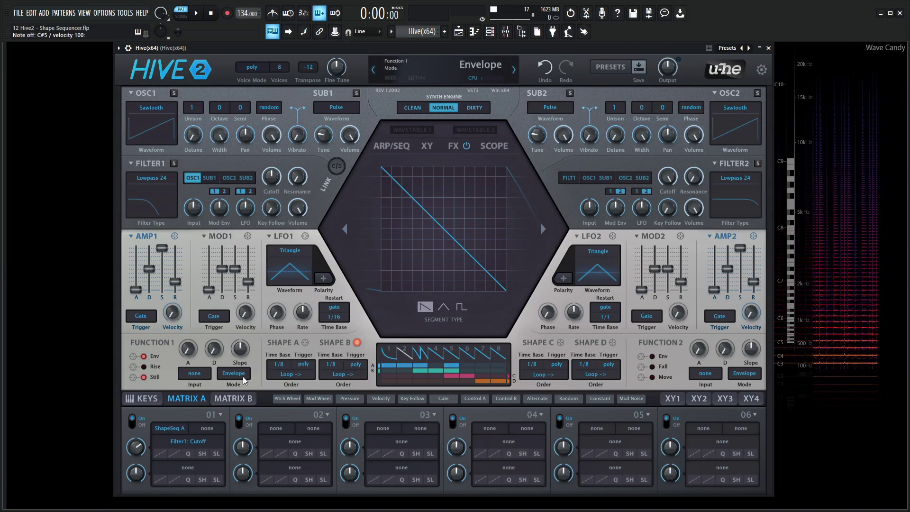
pyautogui.click(282, 364)
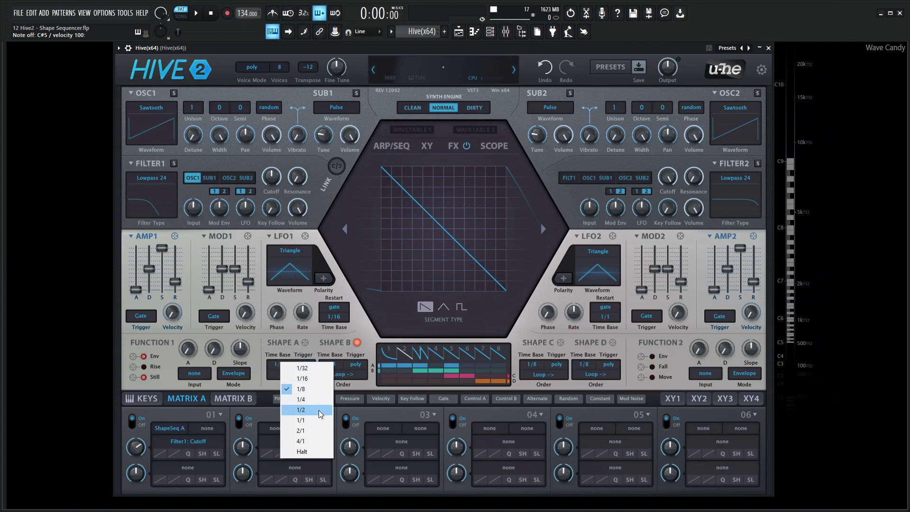
pyautogui.click(367, 327)
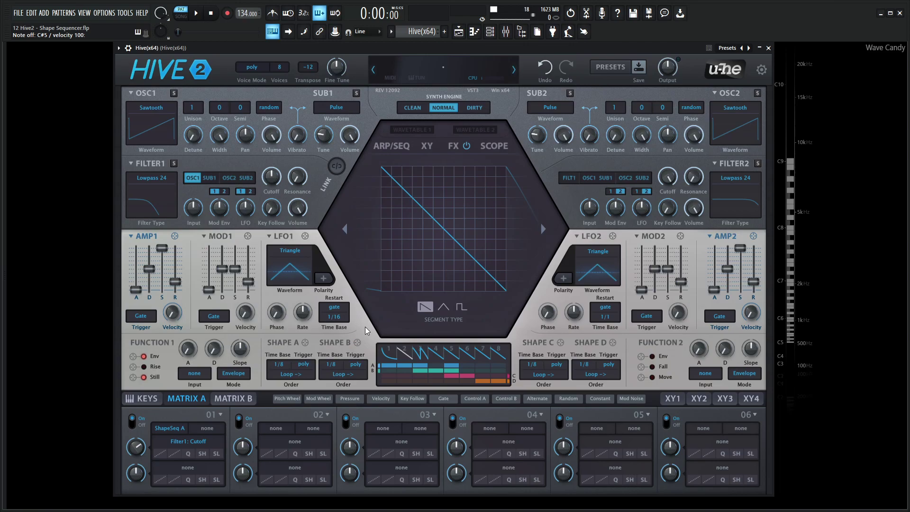
pyautogui.click(279, 364)
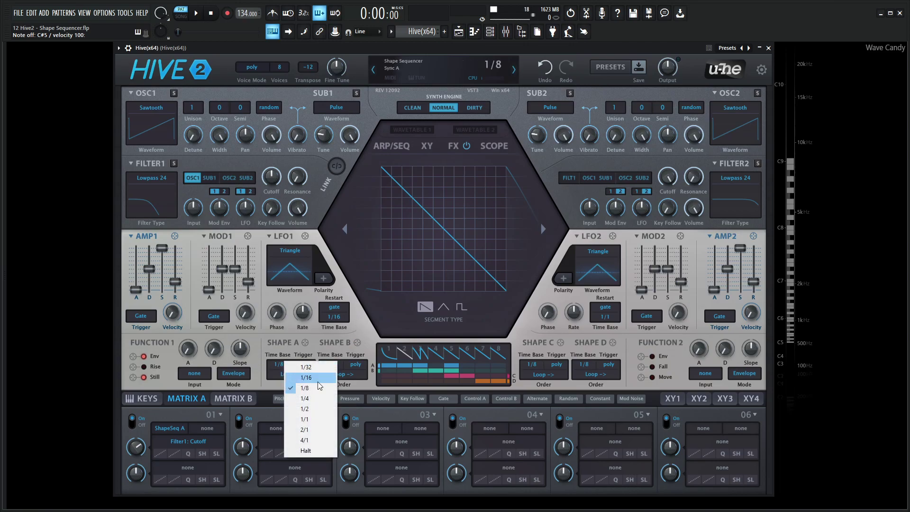
pyautogui.click(370, 341)
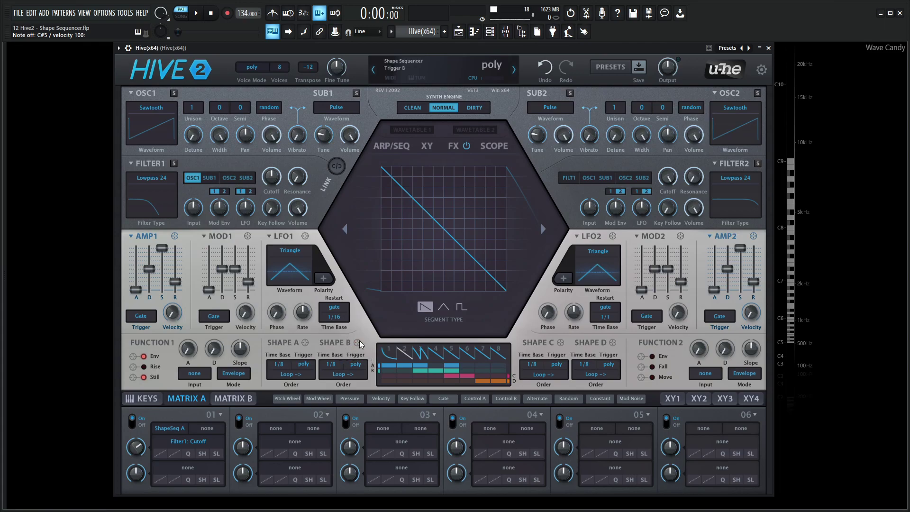
# Check Shape A's trigger mode choices and keep it on poly.
pyautogui.click(301, 363)
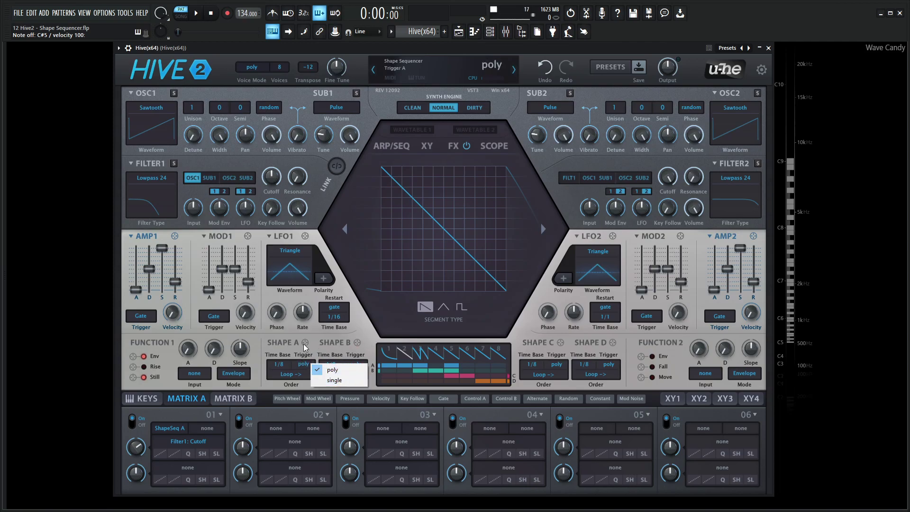
pyautogui.click(286, 334)
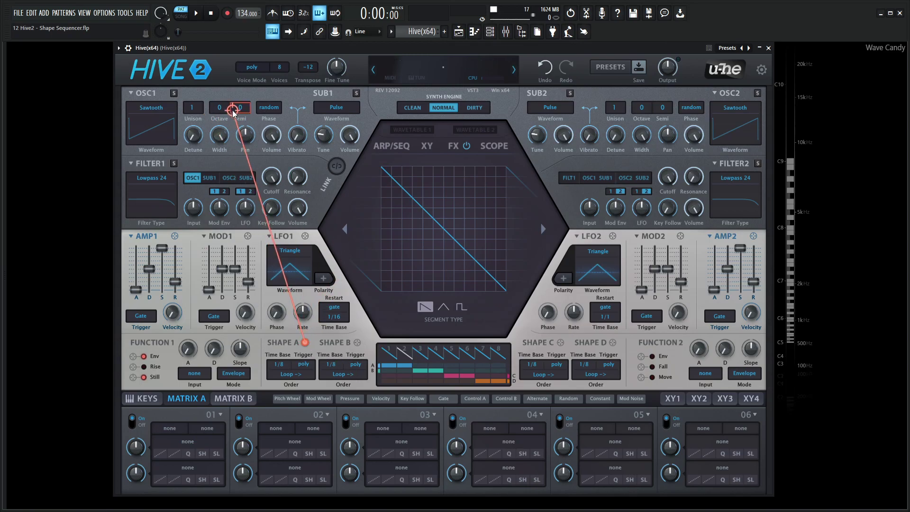
# Route Shape A to Oscillator 1 tuning, with a Sine waveform and 1/2 time base, and audition it.
pyautogui.moveTo(332, 220); pyautogui.dragTo(245, 138)
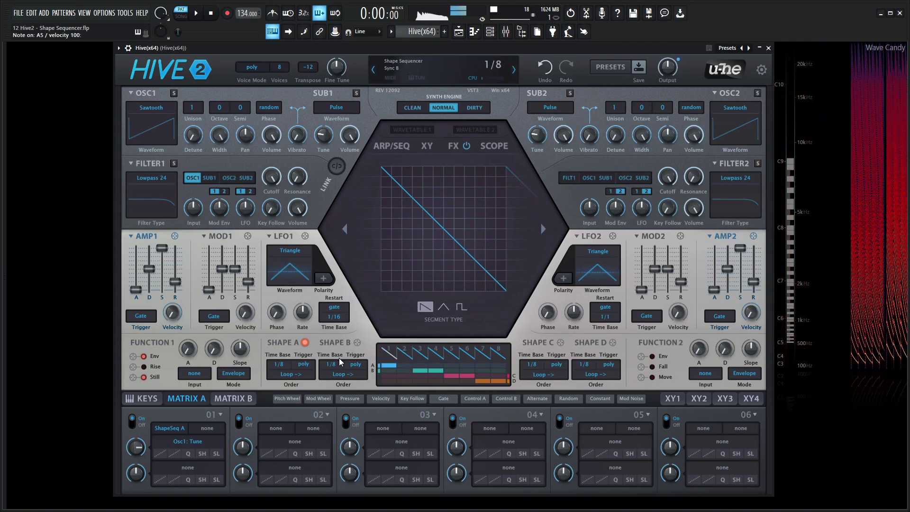
pyautogui.click(152, 108)
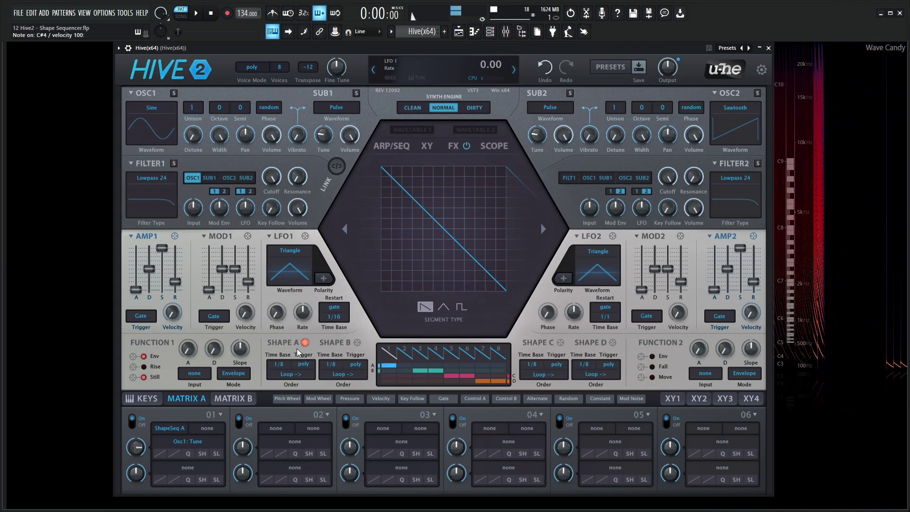
pyautogui.click(280, 364)
pyautogui.click(310, 421)
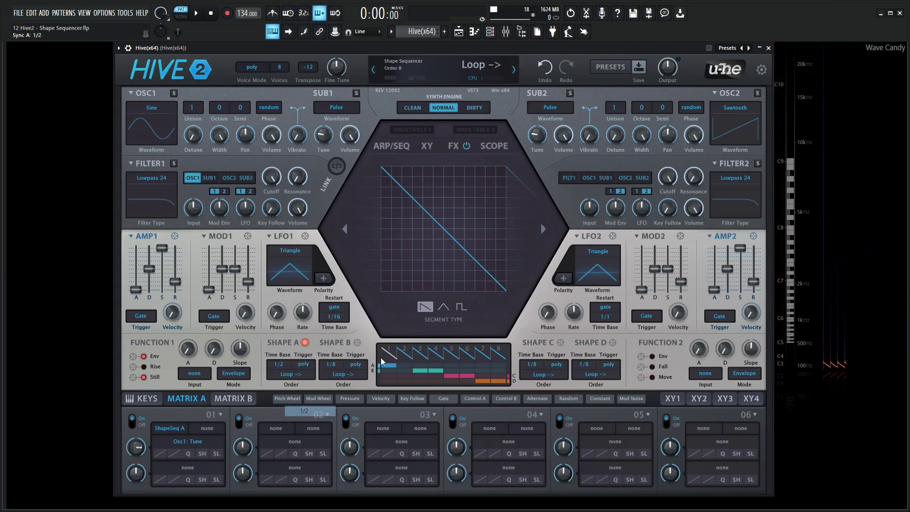
pyautogui.press('t')
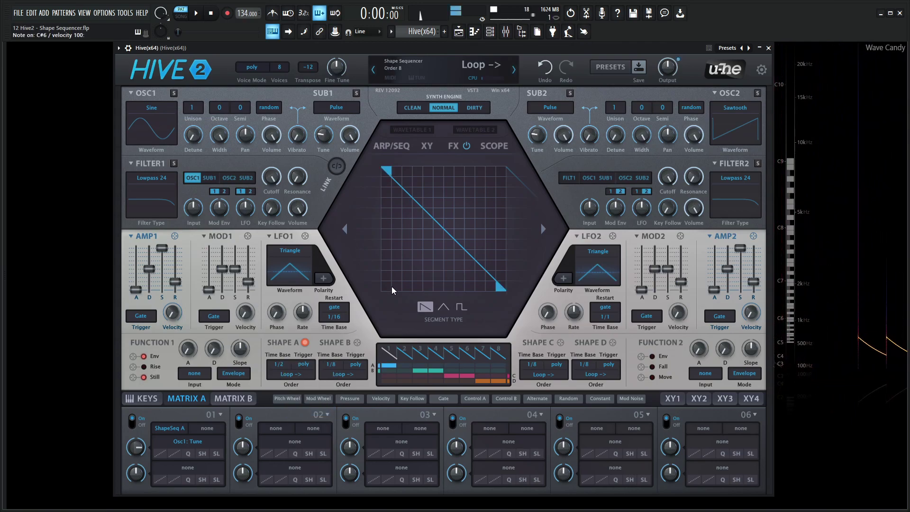
pyautogui.press('t')
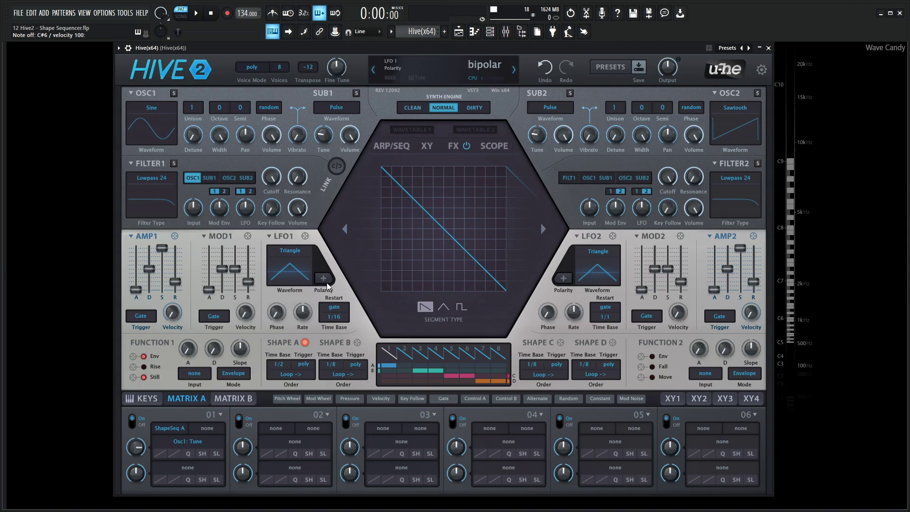
# Audition the pitch sequence across several notes, then set Shape A's trigger mode to single.
pyautogui.press('t')
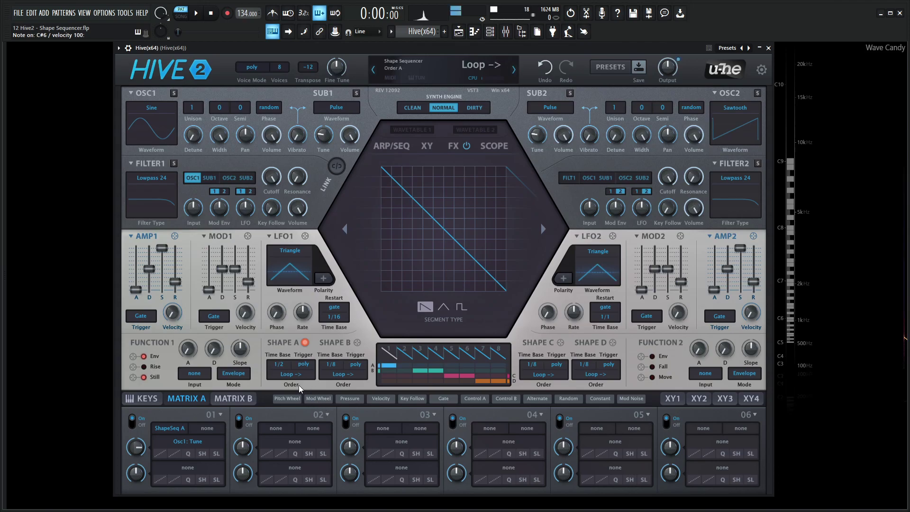
pyautogui.press('h')
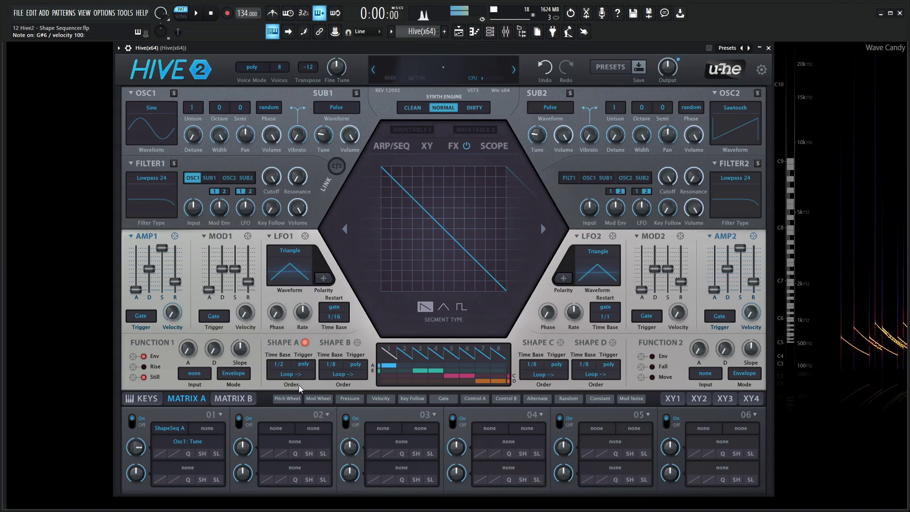
pyautogui.press('e')
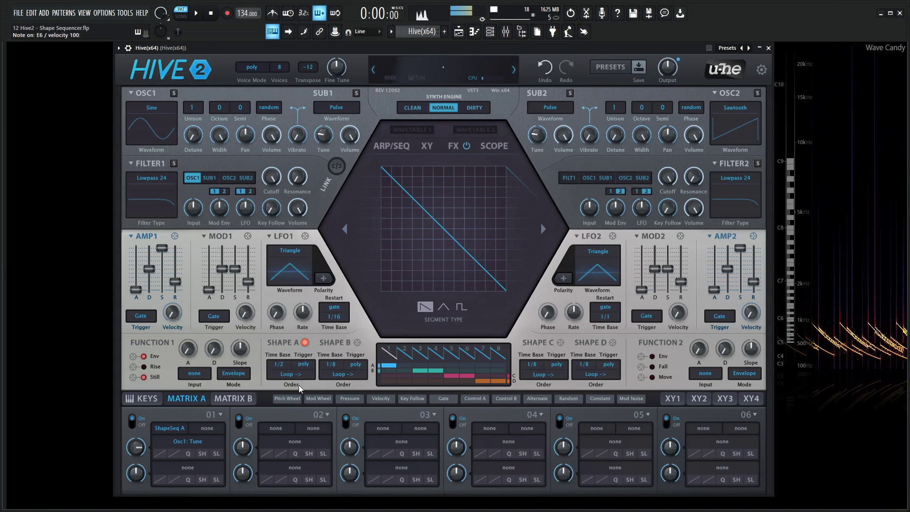
pyautogui.press('6')
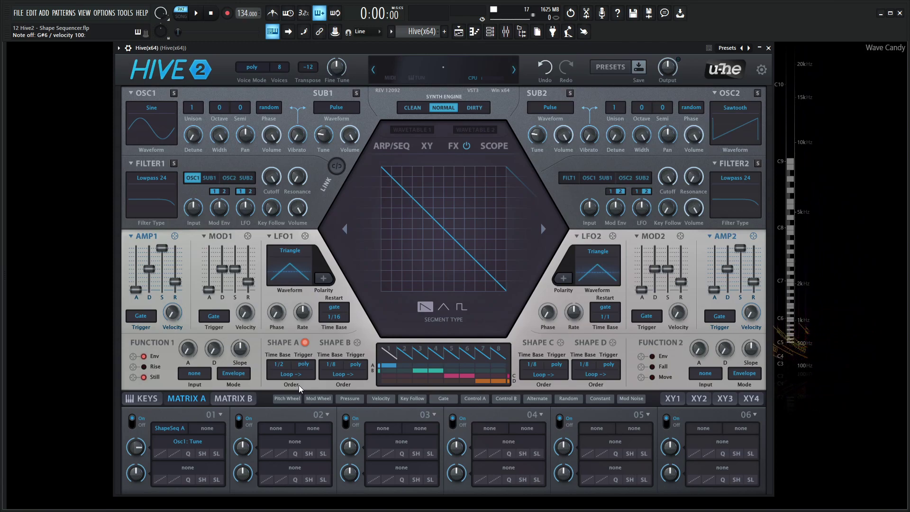
pyautogui.press('s')
pyautogui.press('g')
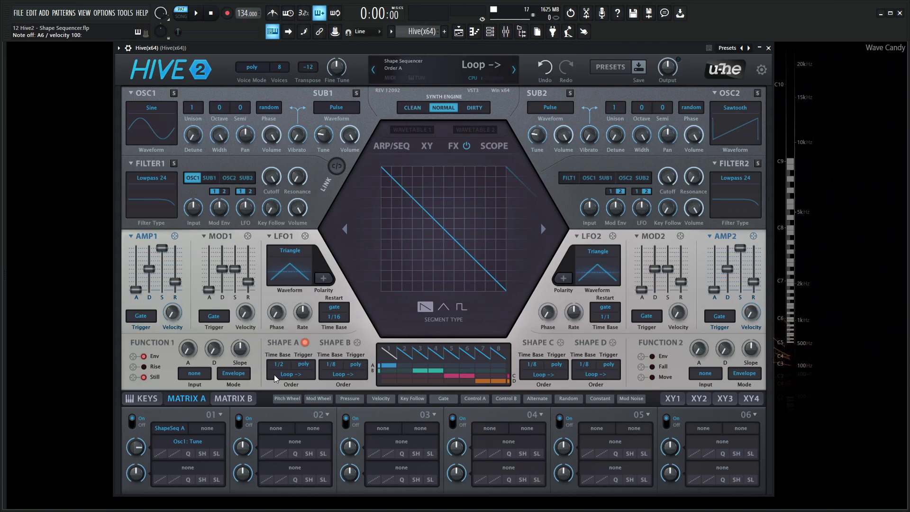
pyautogui.click(304, 364)
pyautogui.click(320, 372)
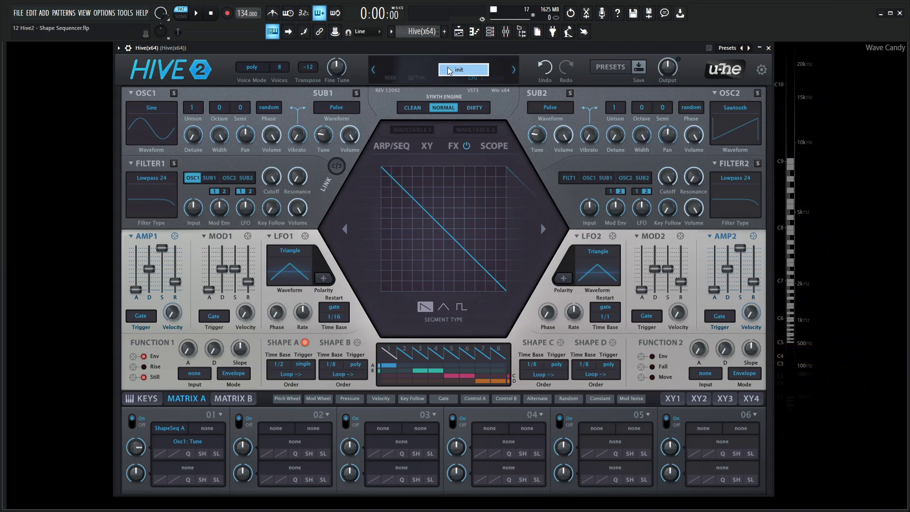
# Load the init patch and route Shape A to Filter 1 cutoff again.
pyautogui.click(455, 70)
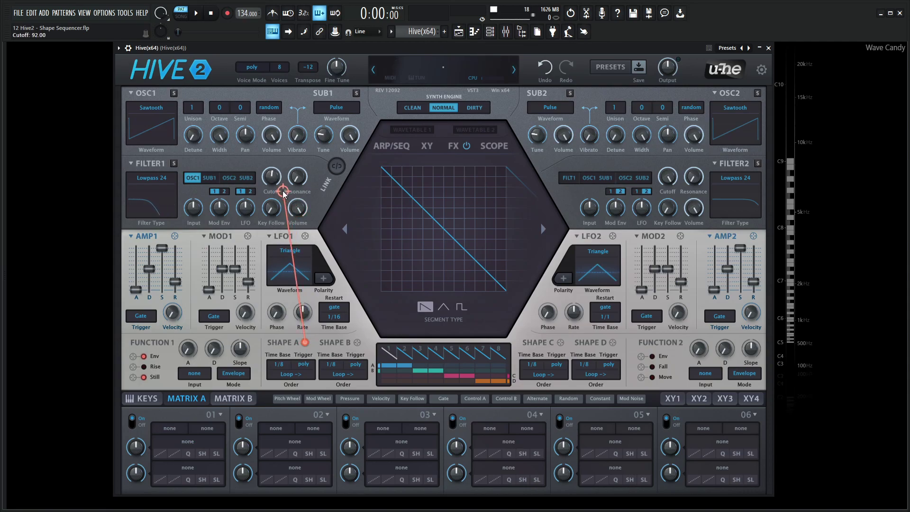
pyautogui.moveTo(282, 192); pyautogui.dragTo(271, 178)
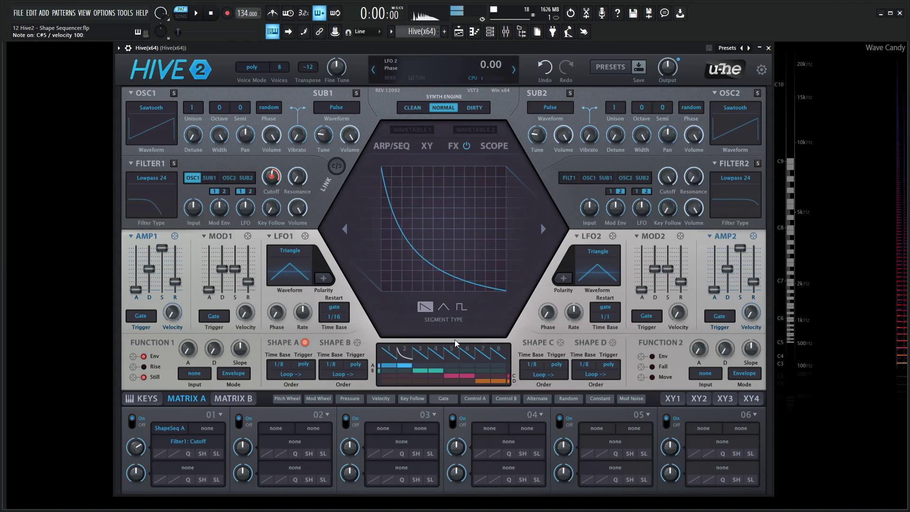
# Select four Shape A steps, change them to a bowed curve type, and audition the result.
pyautogui.moveTo(414, 367); pyautogui.dragTo(437, 367)
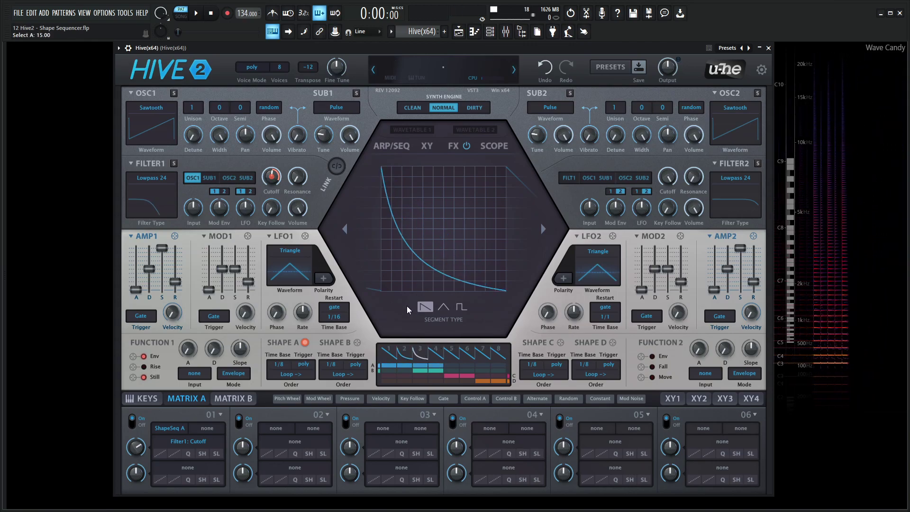
pyautogui.click(440, 359)
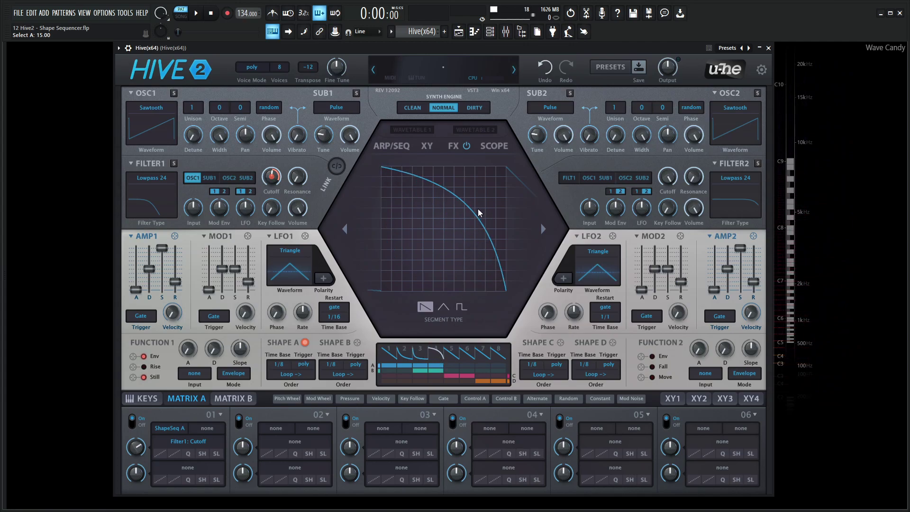
pyautogui.press('space')
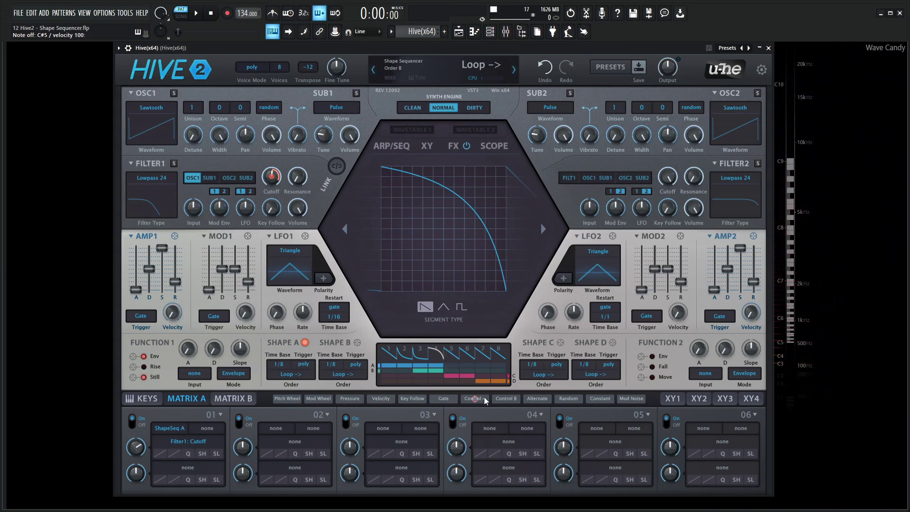
pyautogui.press('w')
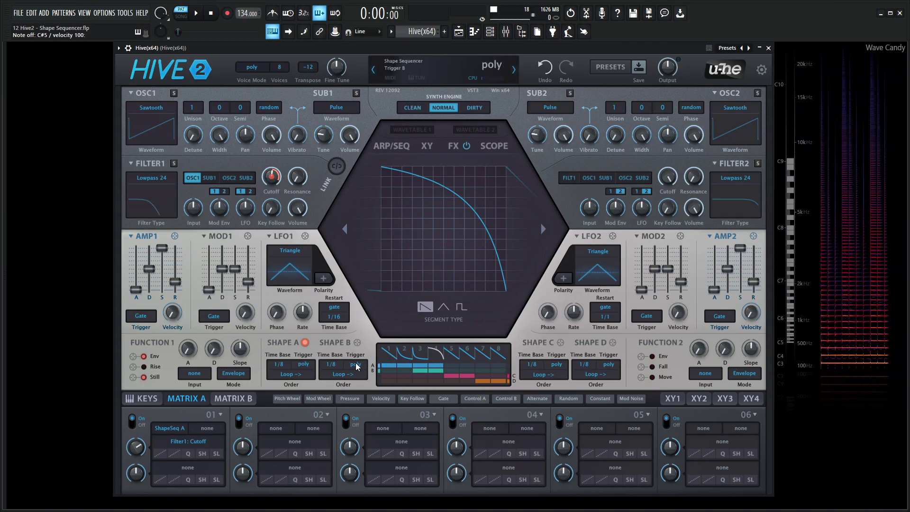
# Set Shape A's step order to reverse loop and audition it.
pyautogui.click(290, 373)
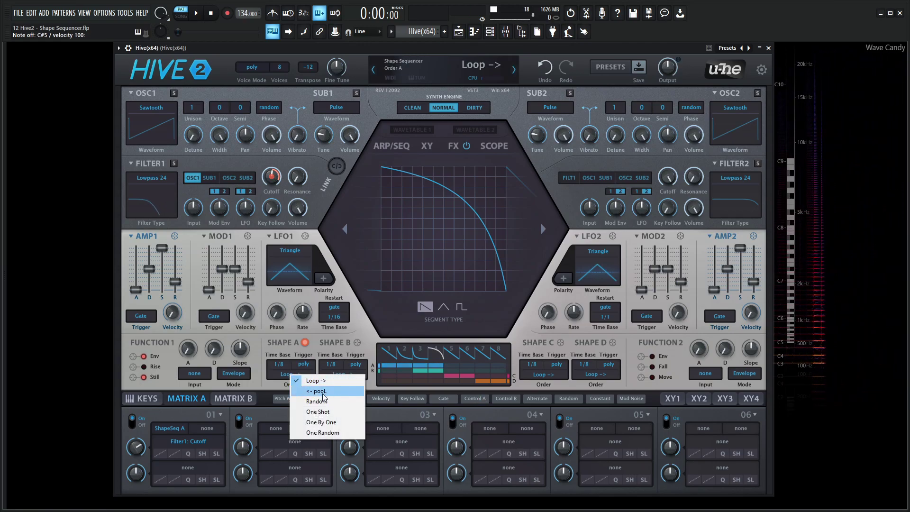
pyautogui.click(339, 392)
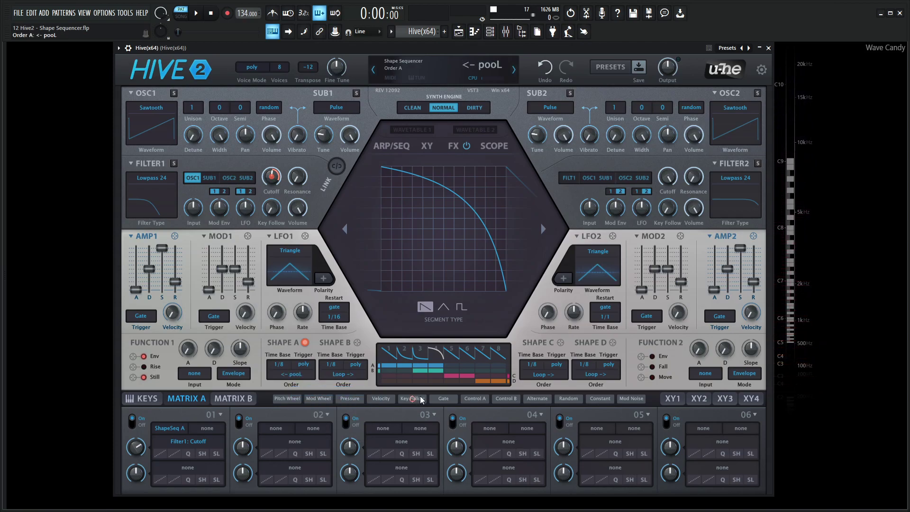
pyautogui.press('t')
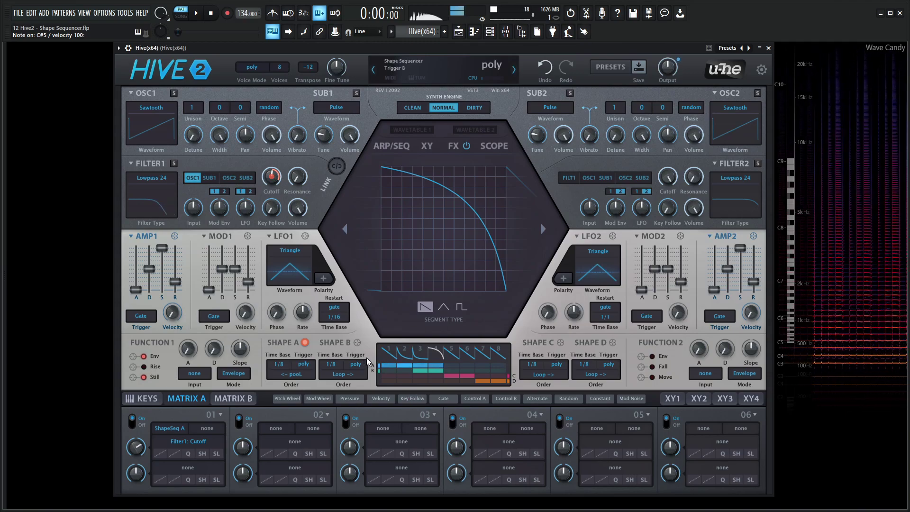
# Change Shape A's step order to Random.
pyautogui.click(290, 374)
pyautogui.click(327, 401)
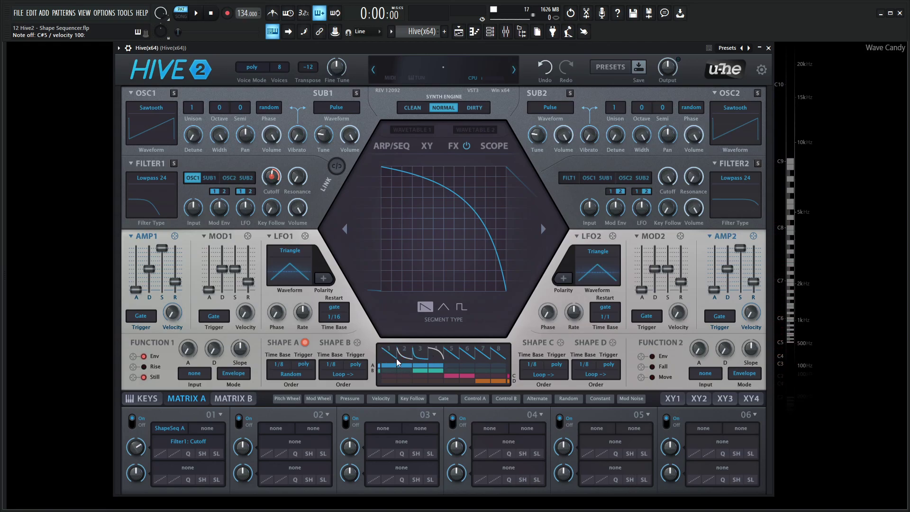
# Set Shape A's step order to One Shot and audition it with a couple of notes.
pyautogui.click(293, 375)
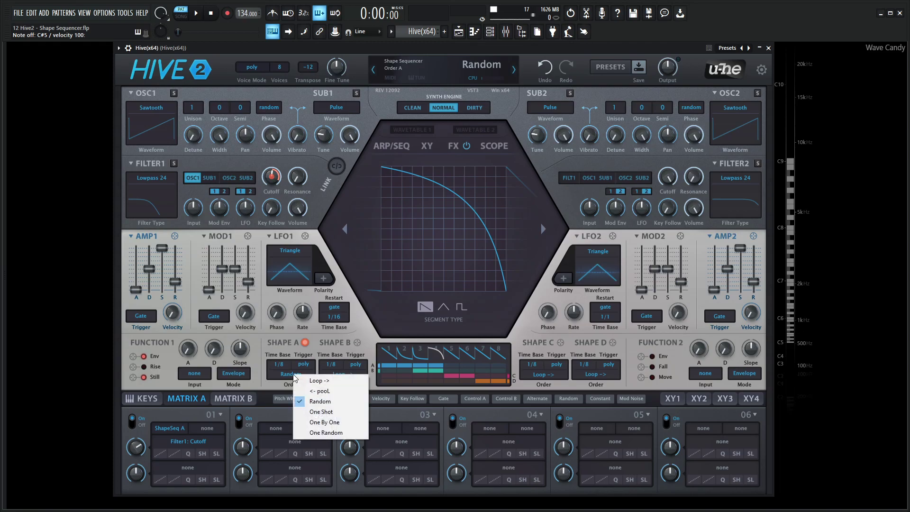
pyautogui.click(339, 413)
pyautogui.press('z')
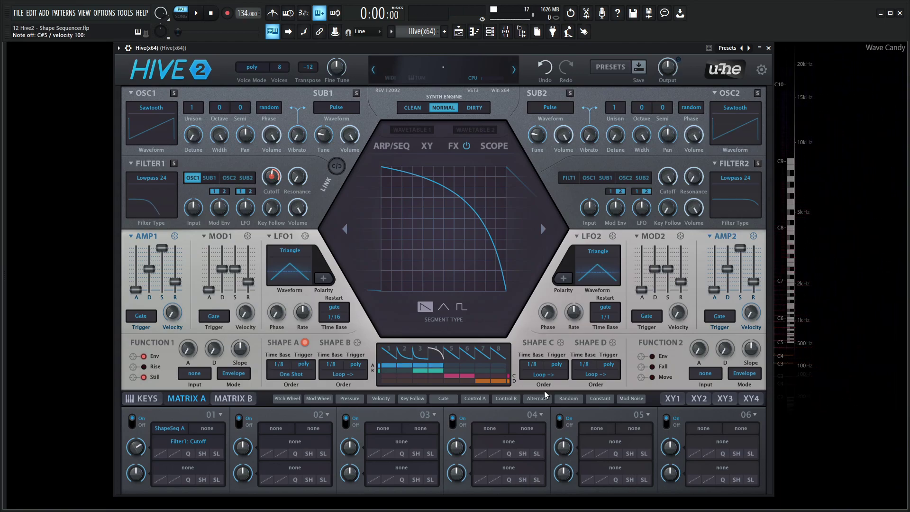
pyautogui.press('v')
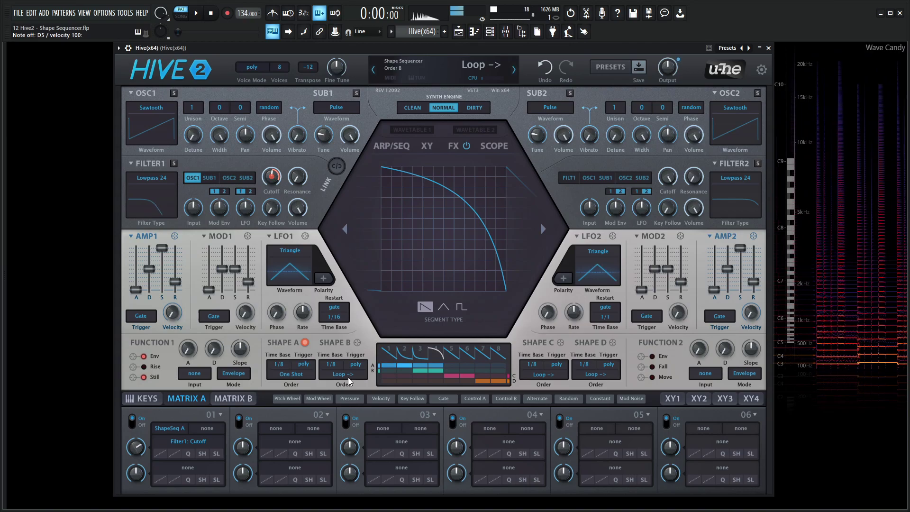
# Change Shape A's step order to One By One.
pyautogui.click(291, 374)
pyautogui.click(326, 424)
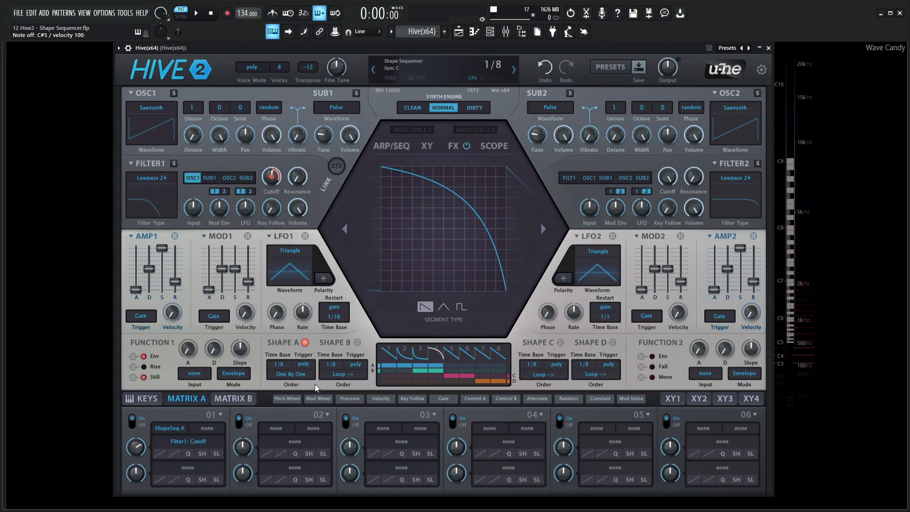
# Set Shape A's step order to One Random and play a note to hear it.
pyautogui.click(301, 377)
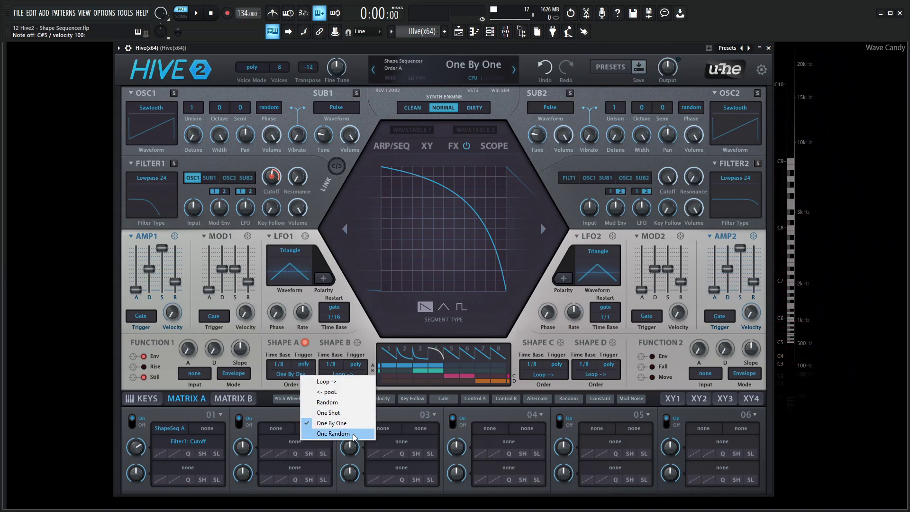
pyautogui.click(334, 437)
pyautogui.press('q')
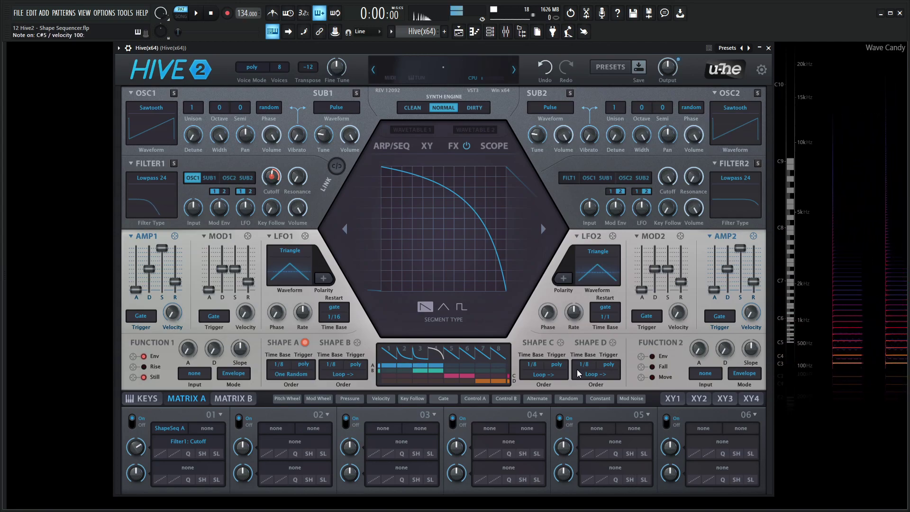
pyautogui.press('q')
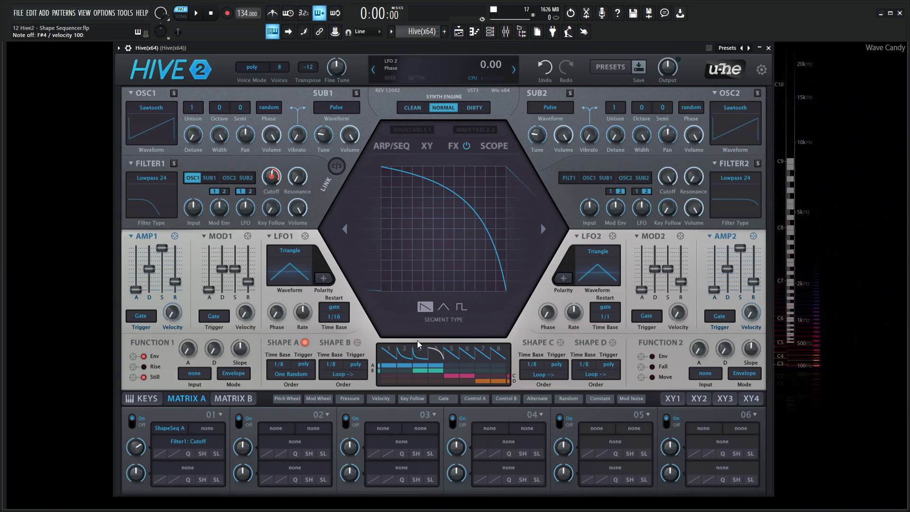
pyautogui.click(357, 342)
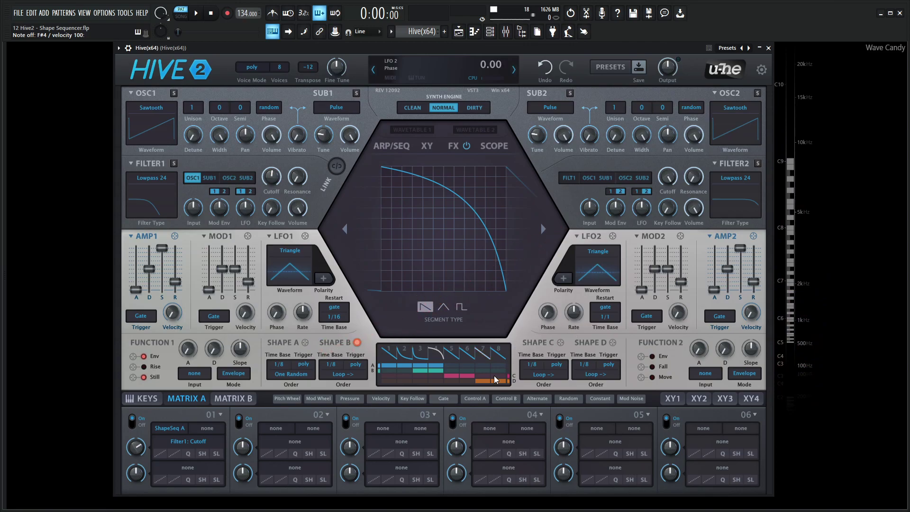
pyautogui.click(290, 374)
pyautogui.click(279, 363)
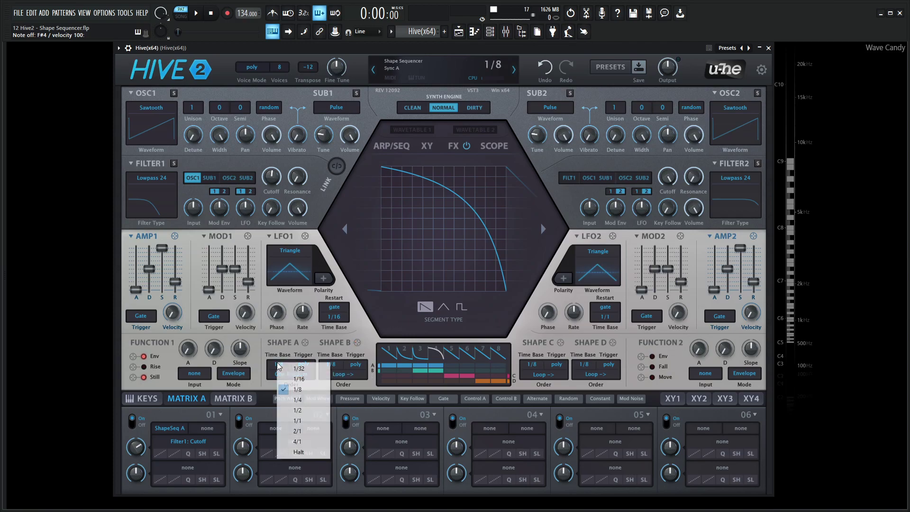
pyautogui.click(357, 346)
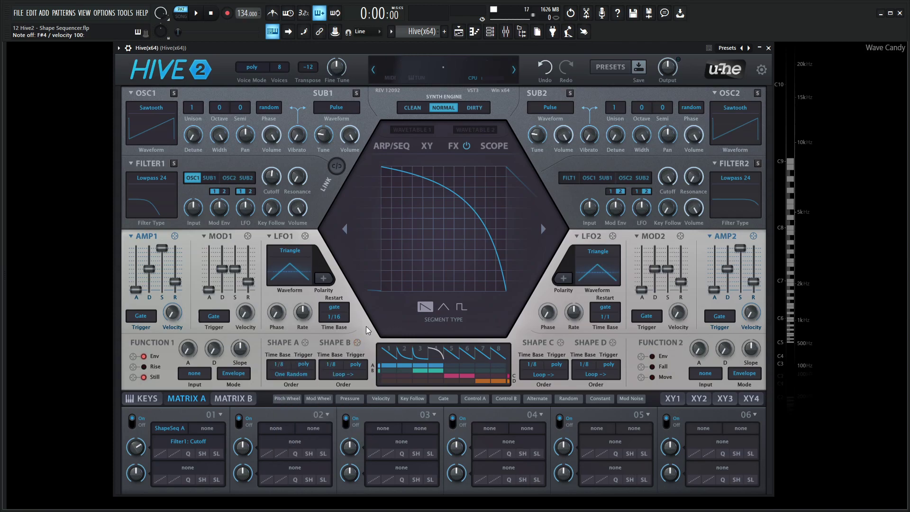
pyautogui.click(303, 440)
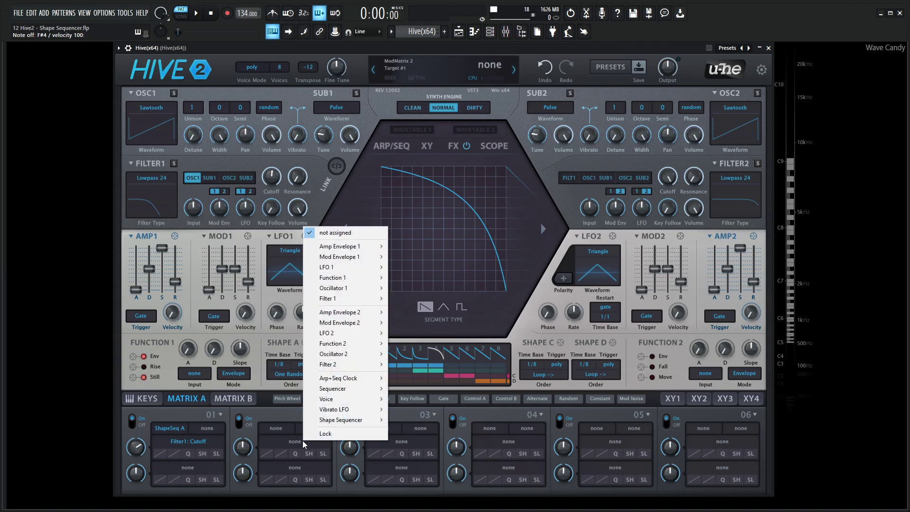
pyautogui.click(483, 409)
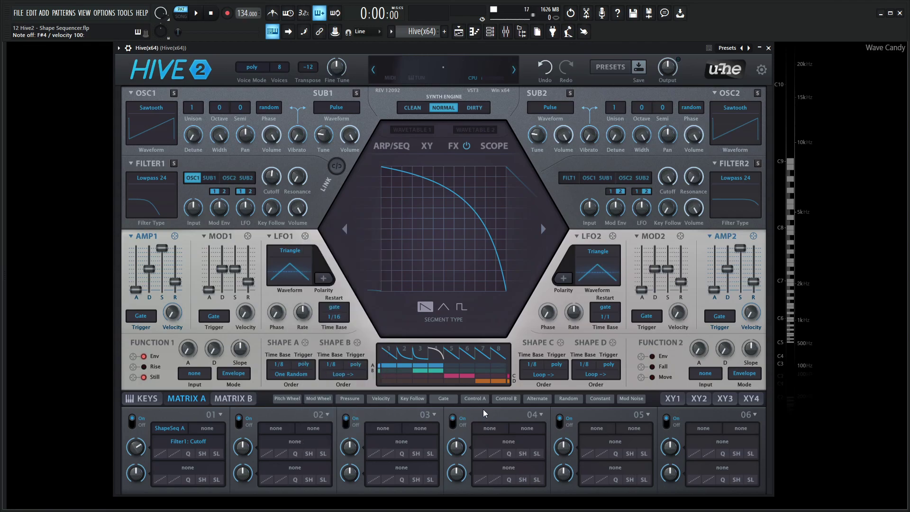